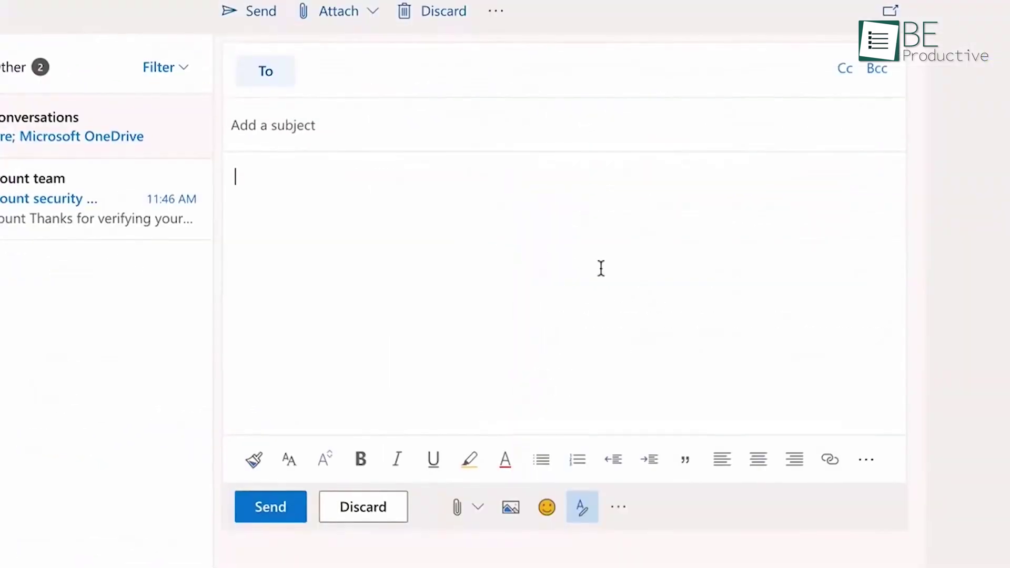
Step: Enter 'm' to end on the Momentum new-tab dashboard with today's focus set to 'Work'
text(m)
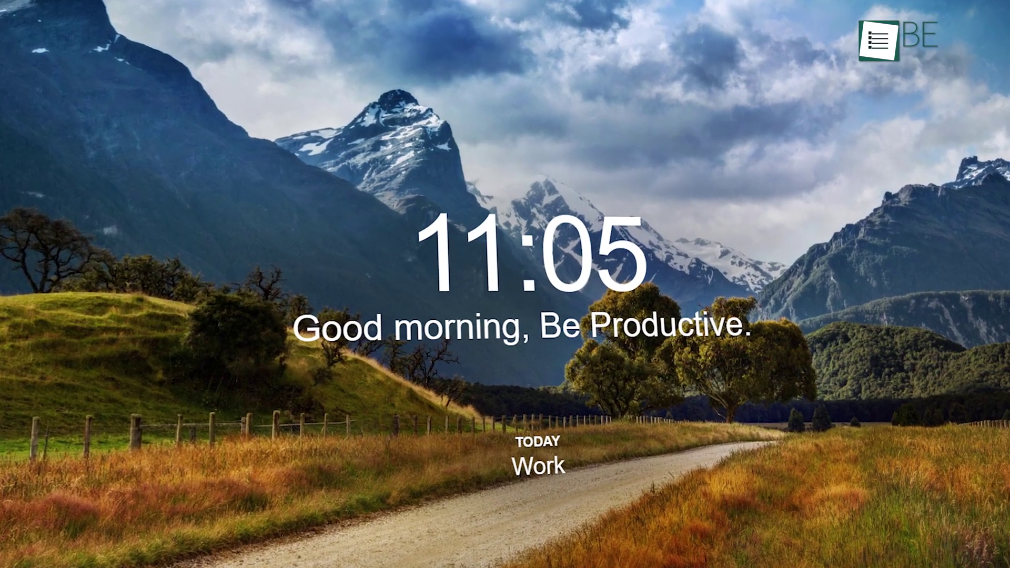
Step: Add the Momentum extension to Chrome and open today's todo list
click(764, 71)
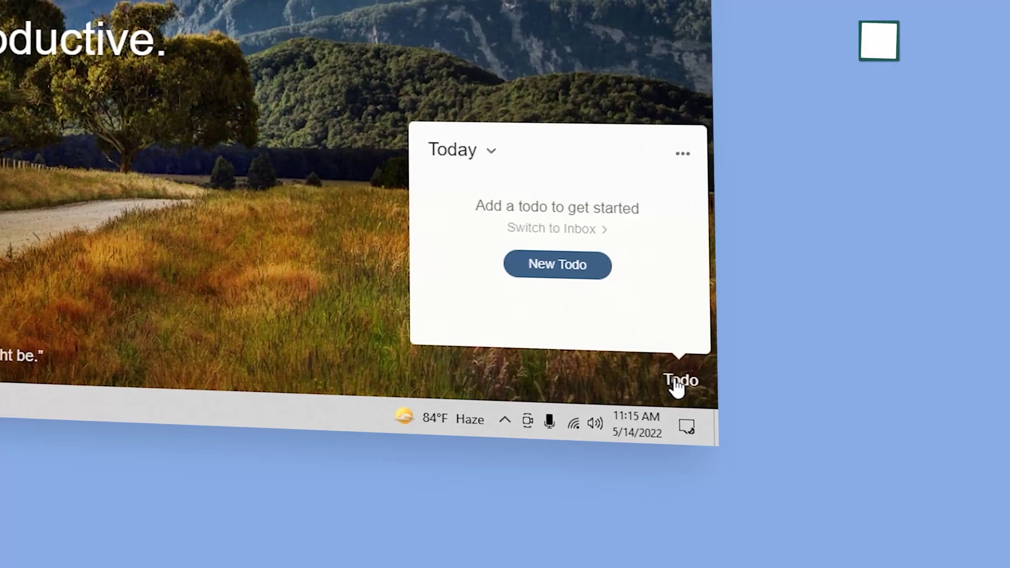
click(577, 269)
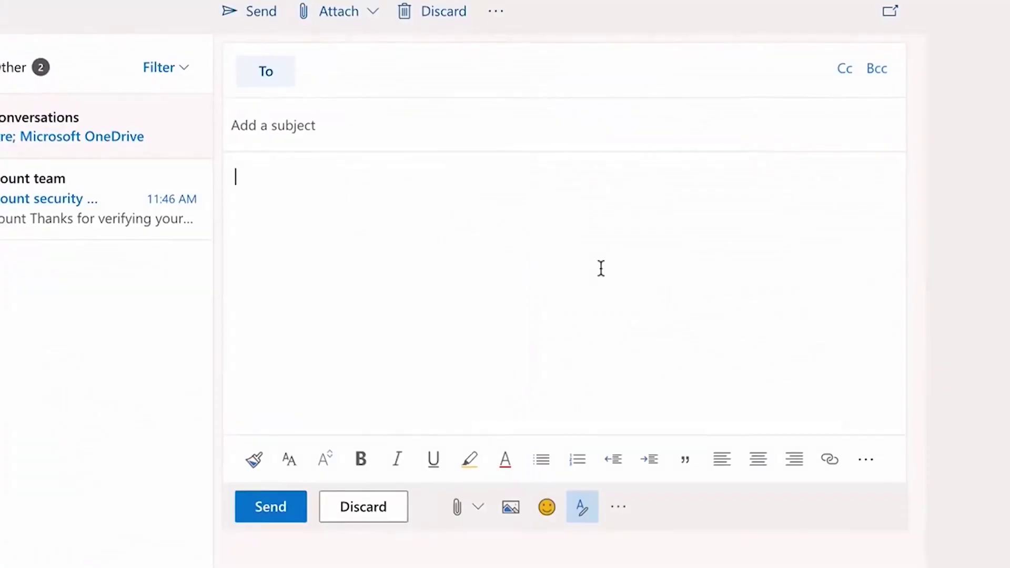
Step: Expand the /confirm snippet and open the current-date placeholder's settings to set YYYY-MM-DD format
text(/confirm)
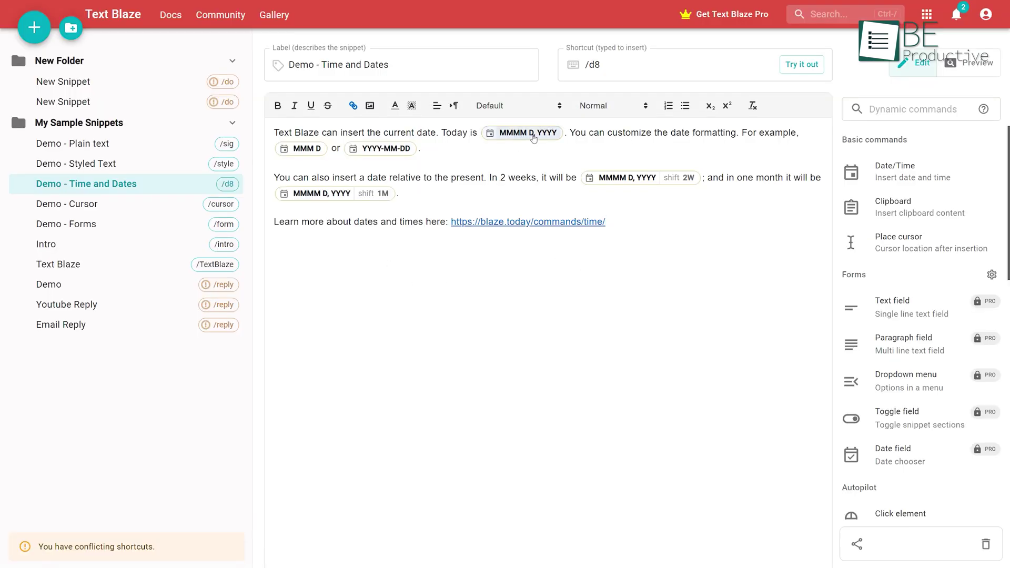
click(534, 136)
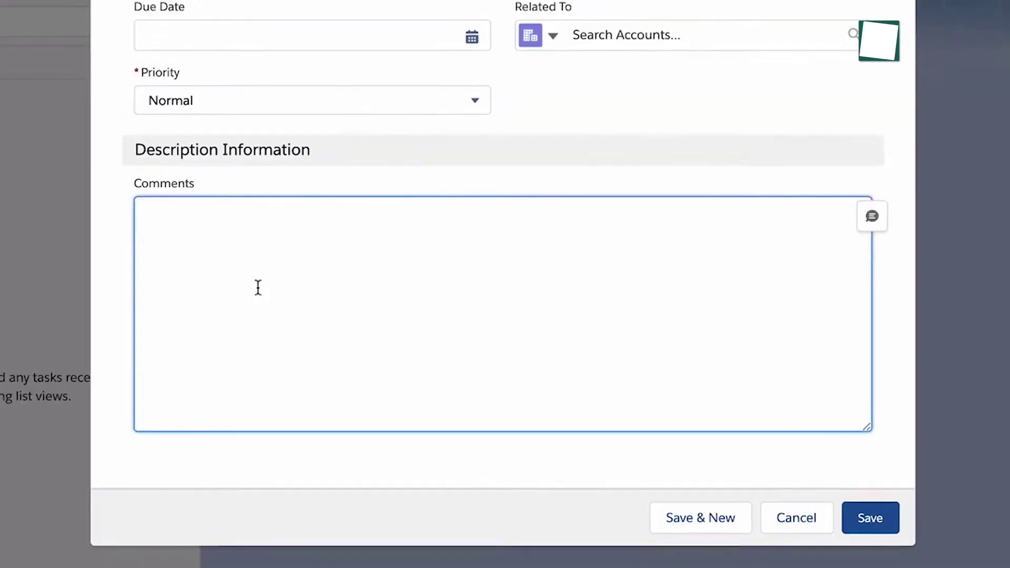
Step: Retype the /confi shortcut, then show Text Blaze monthly pricing: Pro $3.49, Business $8.39
text(/conf)
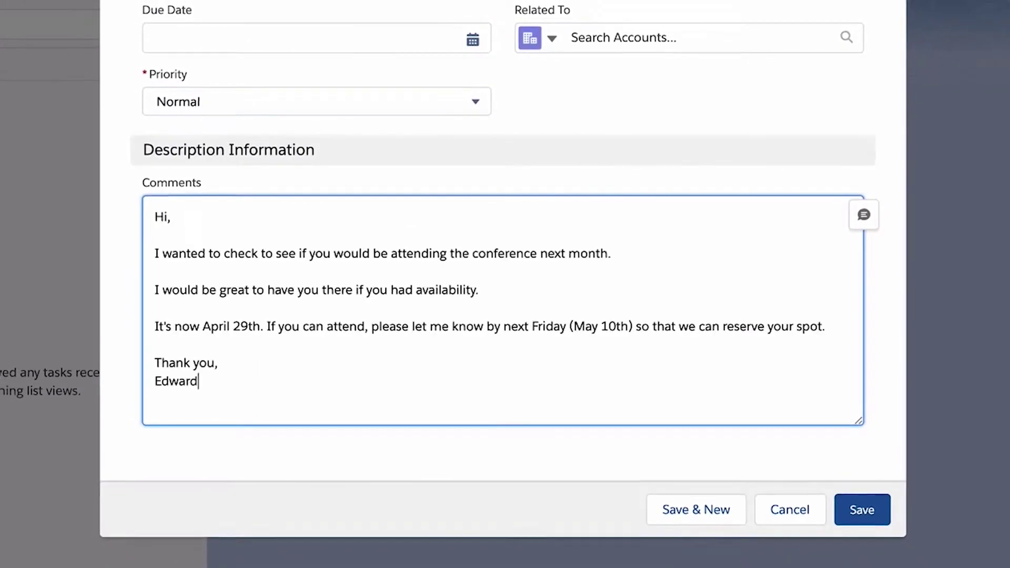
text(/c)
text(onf)
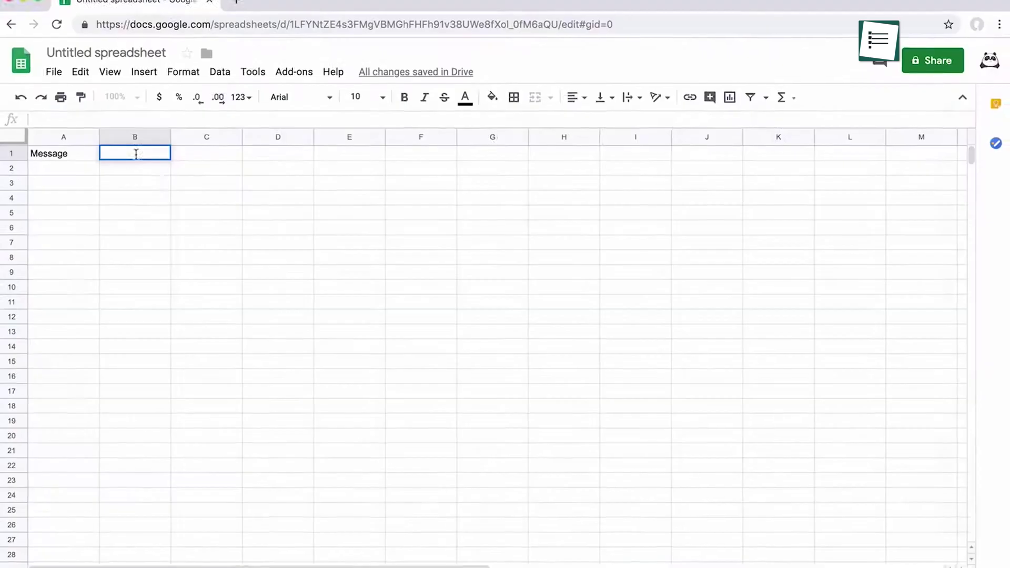
text(/confi)
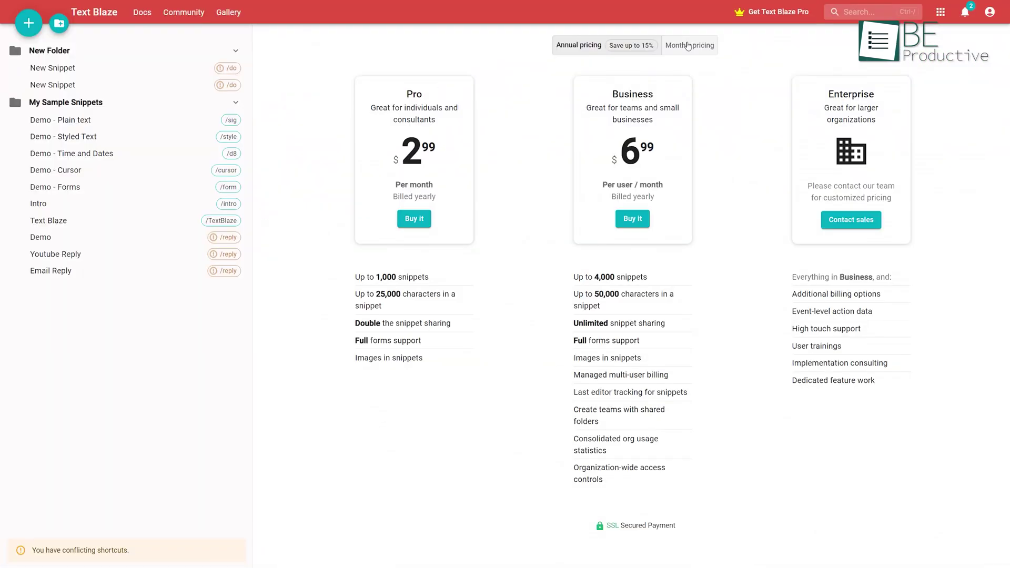
click(688, 46)
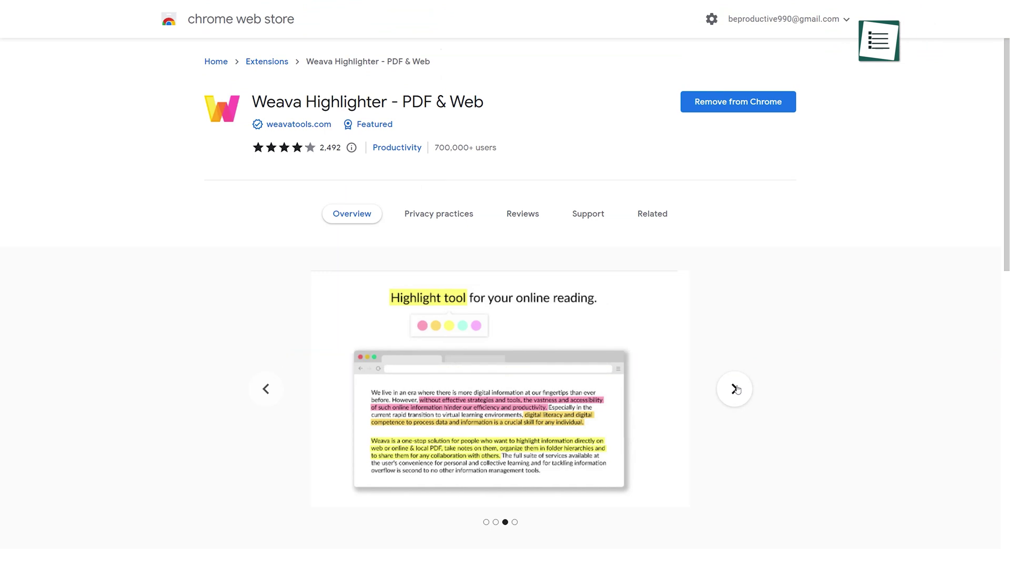
Step: Advance the store screenshots two slides and highlight the tariff sentence in yellow with Weava
click(735, 389)
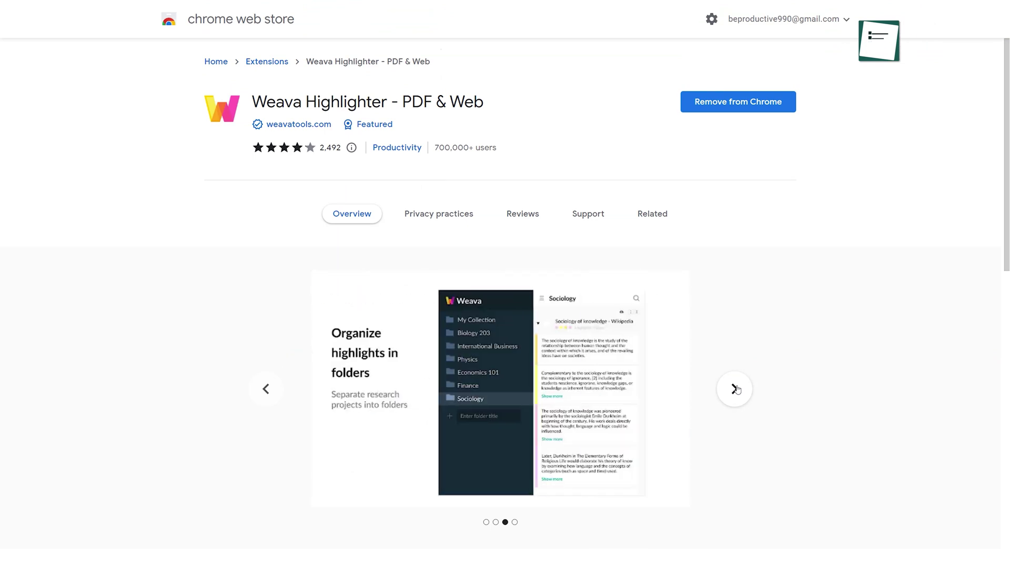
click(735, 389)
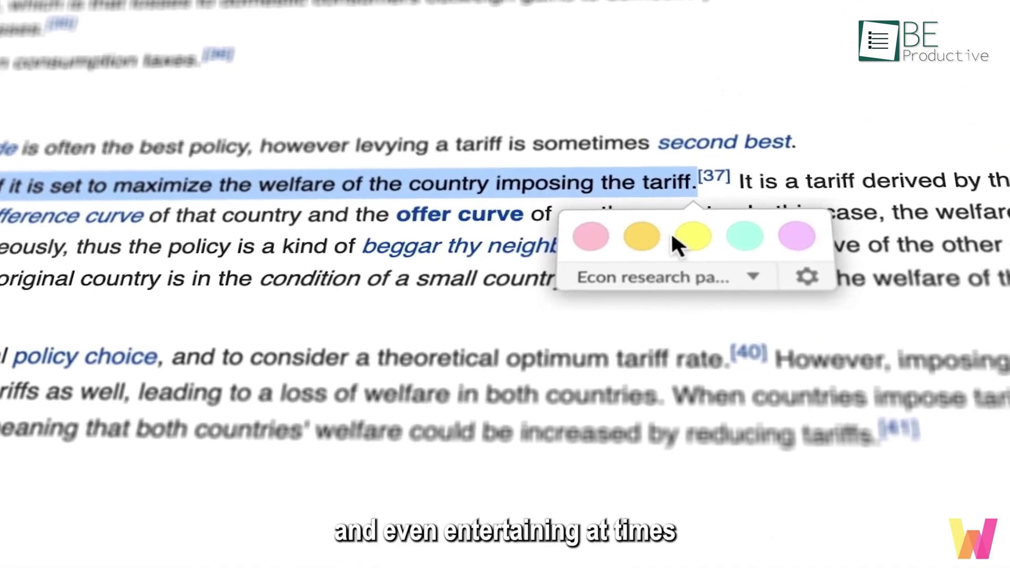
click(701, 240)
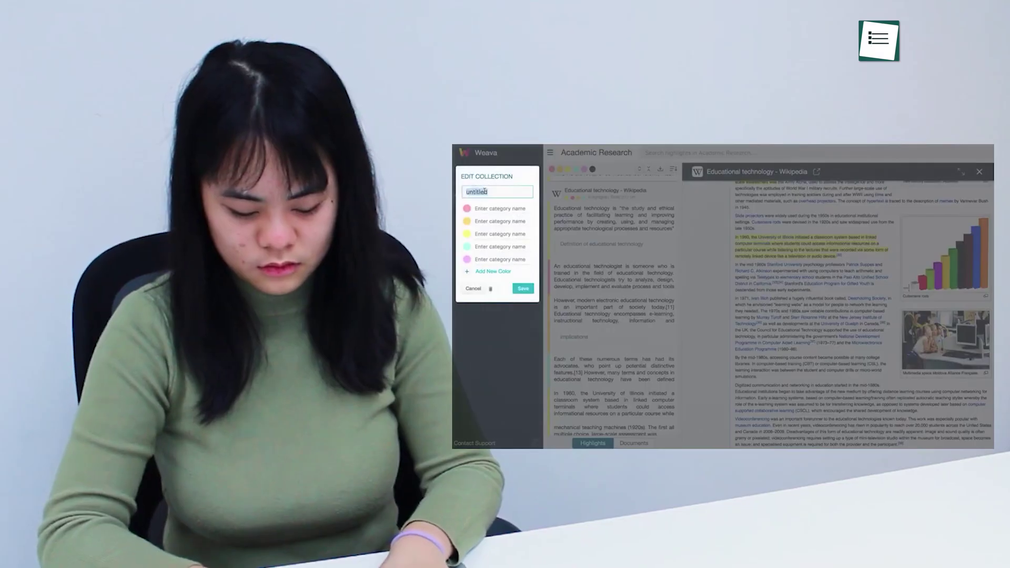
Step: Scroll down to the Weava Free versus Premium feature comparison
scroll(621, 380, down, 3)
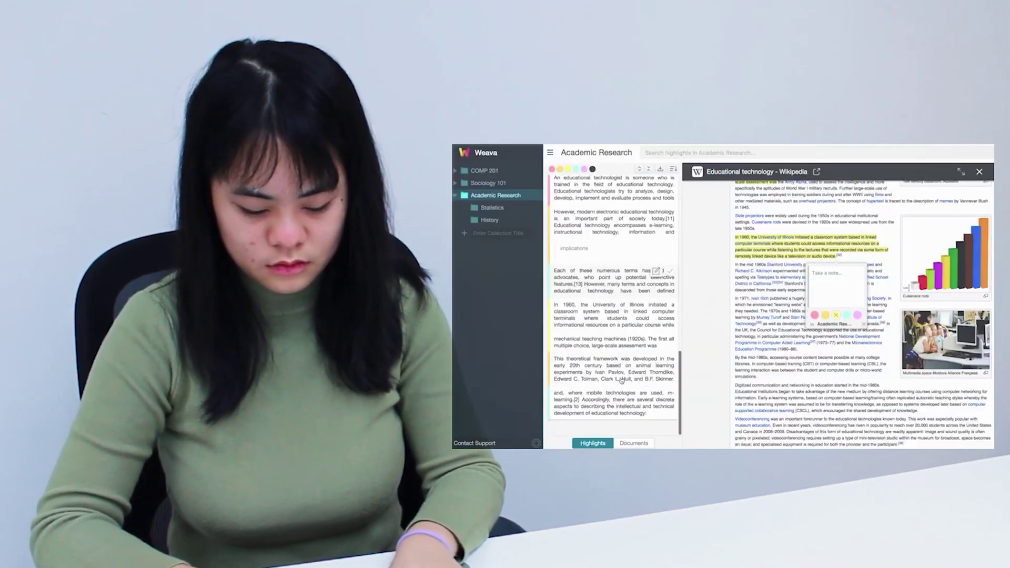
mouse_move(497, 224)
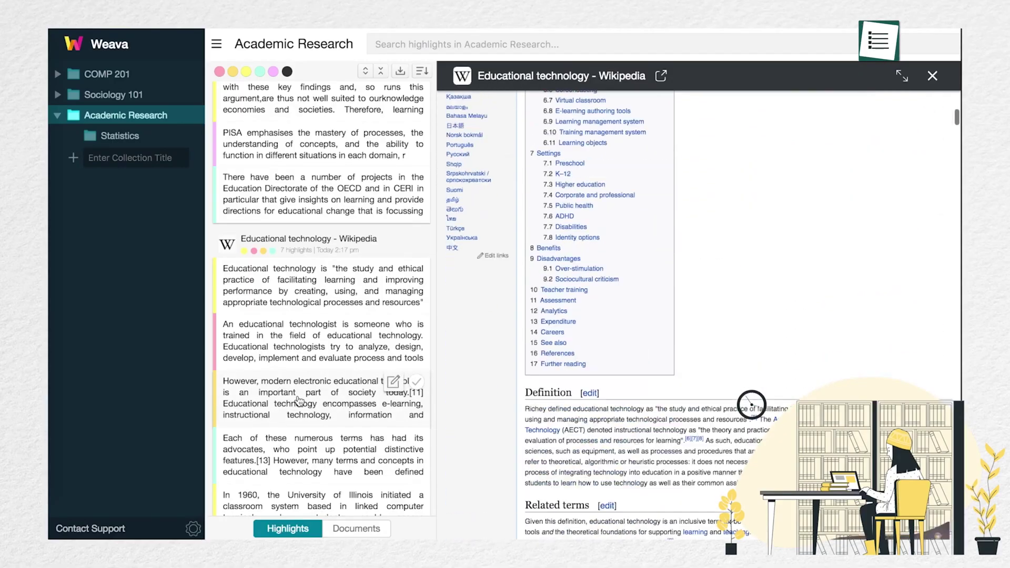
scroll(752, 405, down, 5)
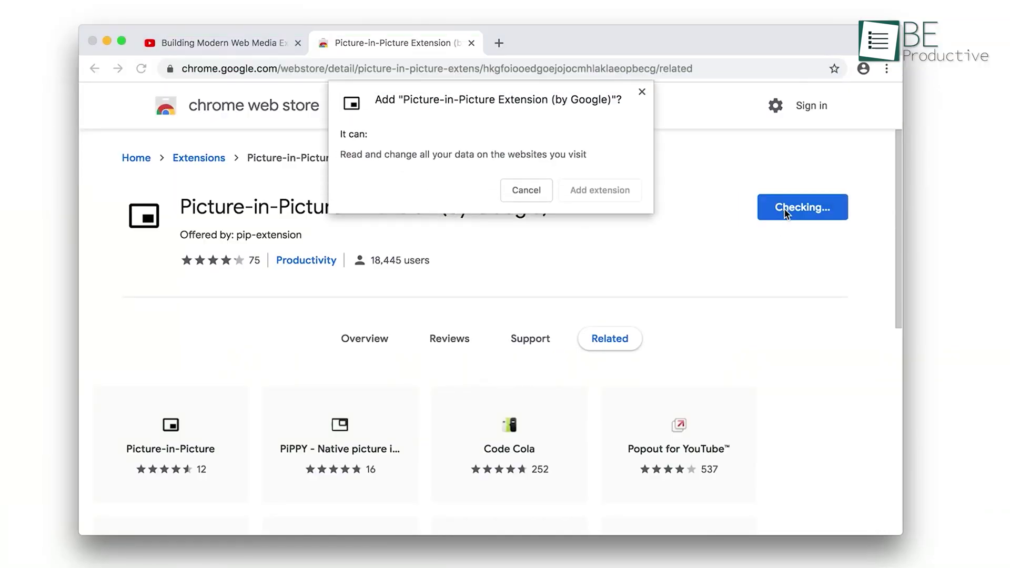
Step: Install Picture-in-Picture and pop the YouTube video into a floating window
click(637, 188)
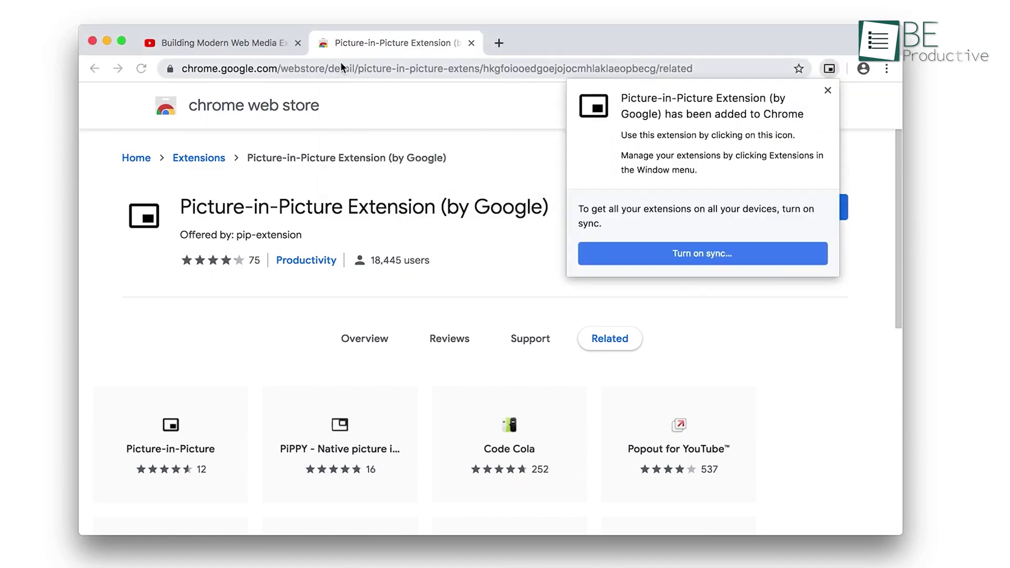
click(246, 42)
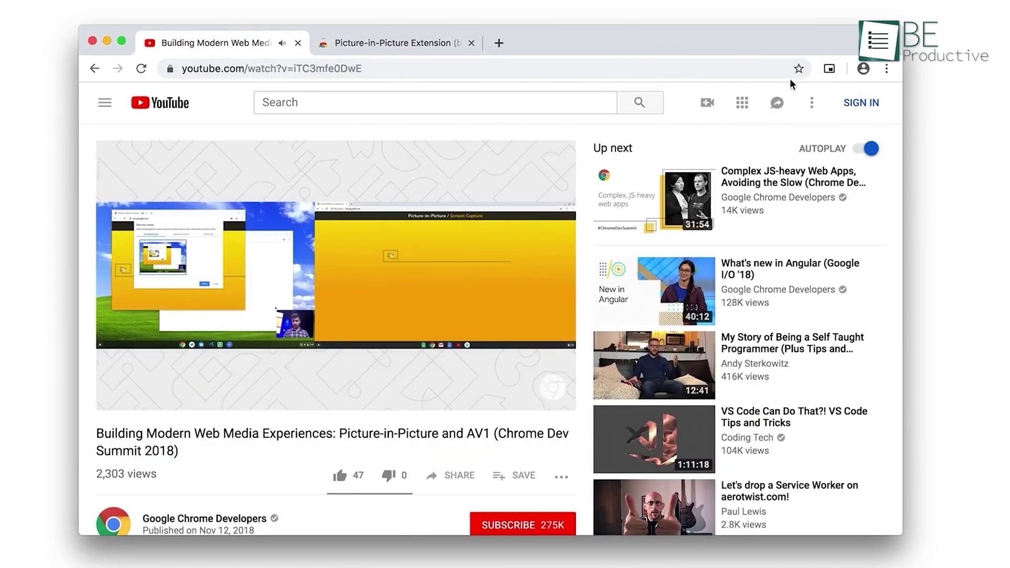
click(832, 74)
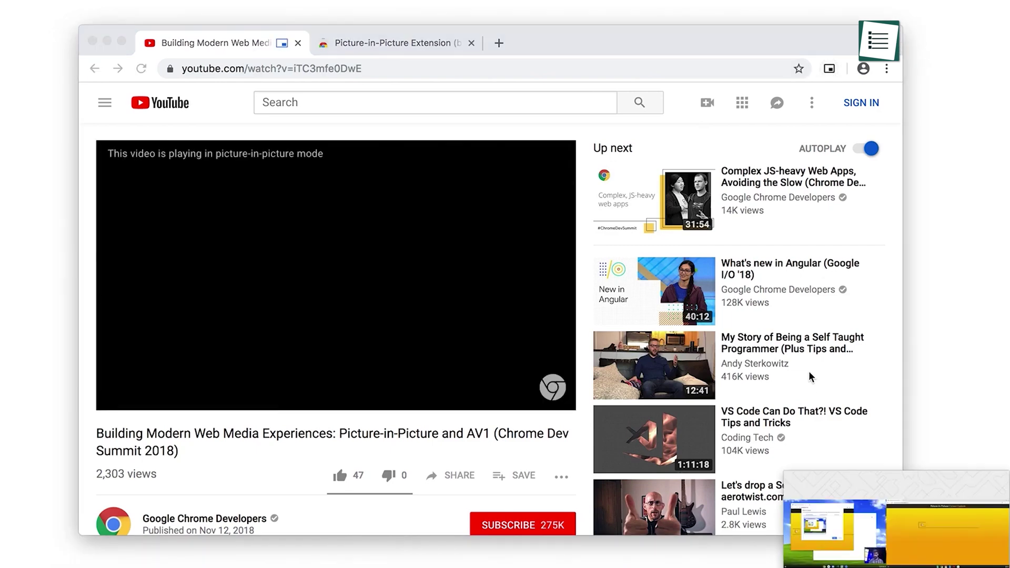
Step: Enlarge the floating video window, move it higher, and show Gmail's Forums category
mouse_move(790, 477)
drag(788, 475, 642, 390)
drag(742, 454, 758, 49)
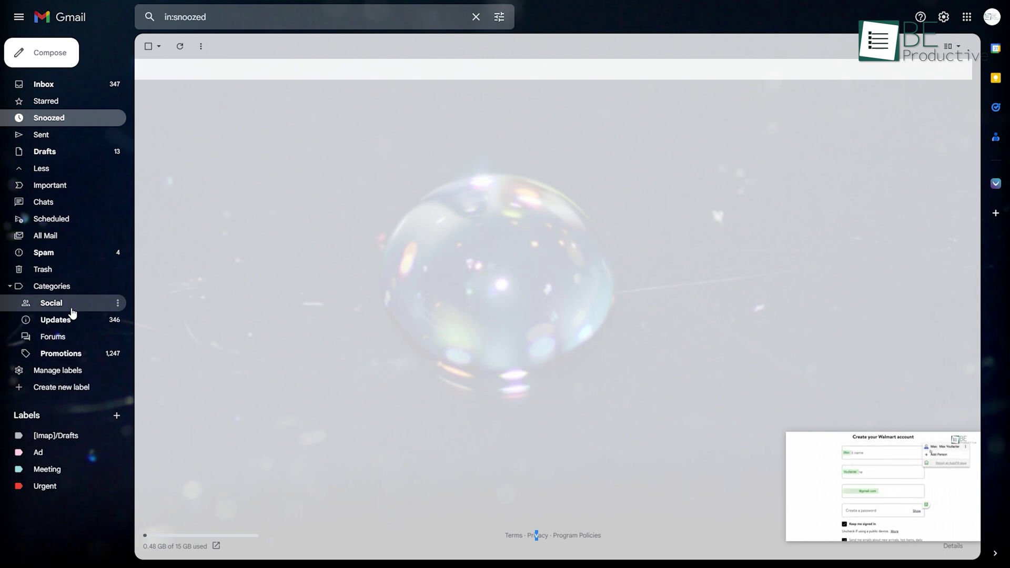
click(53, 337)
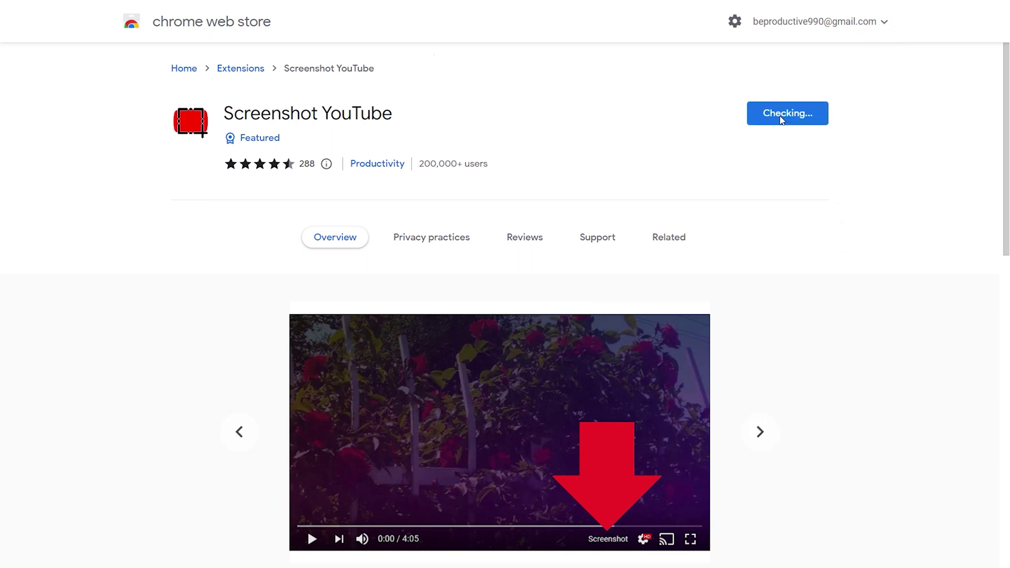
Step: Add Screenshot YouTube to Chrome and save a screenshot of the current video frame
click(524, 98)
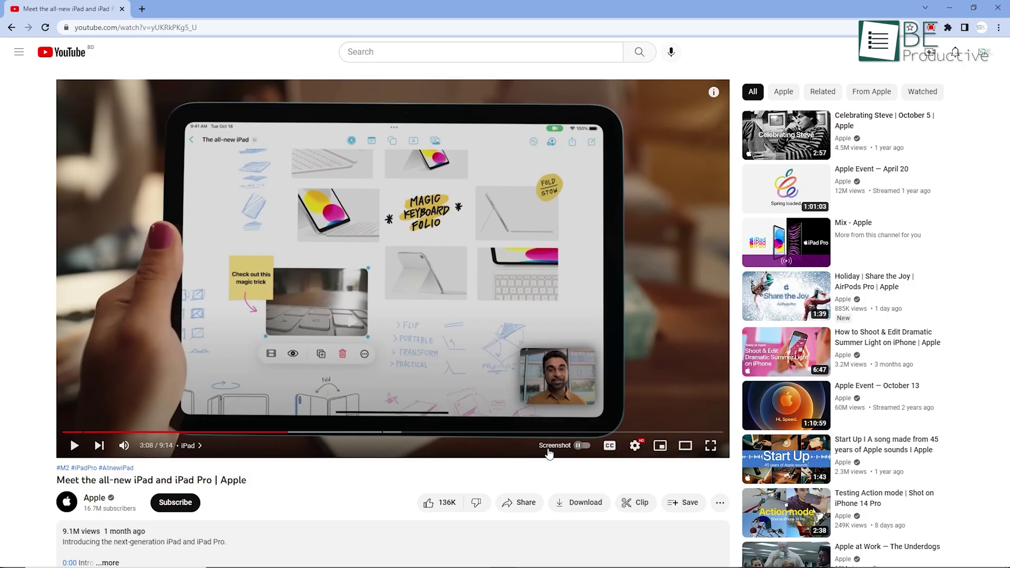
click(549, 452)
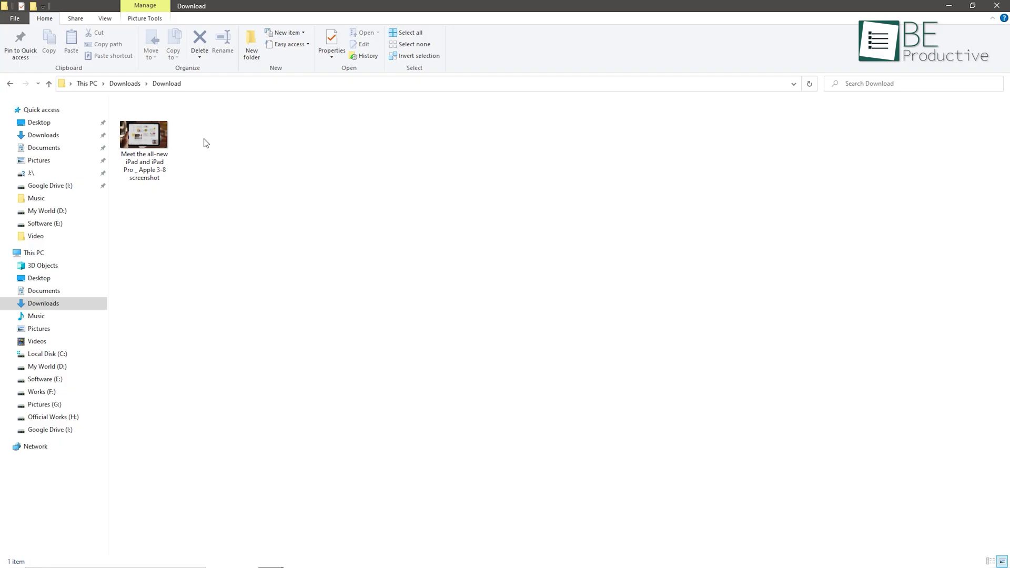
Step: View the downloaded PNG screenshot, close the viewer, and capture the 4:20 frame again
click(149, 140)
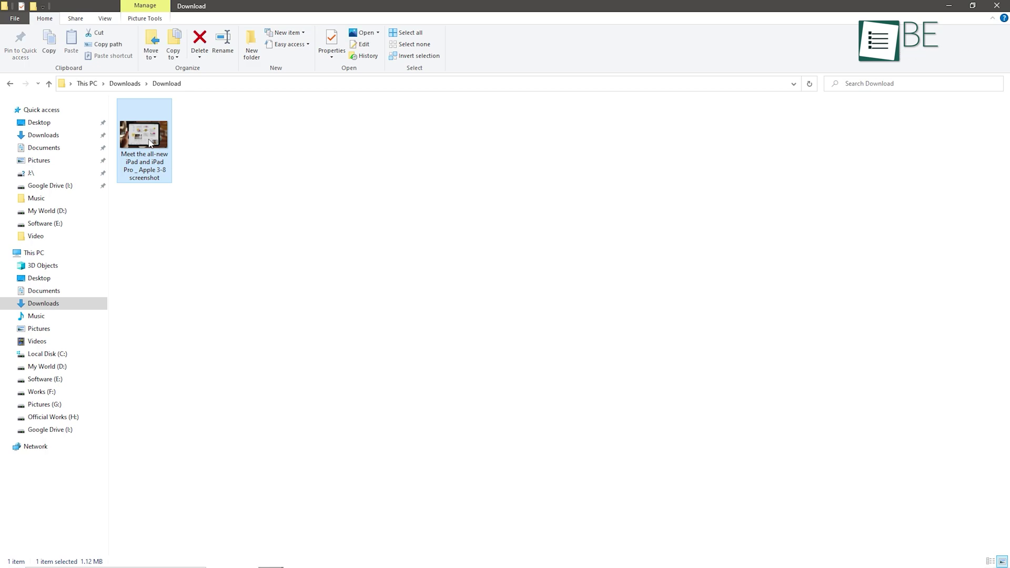
double_click(156, 139)
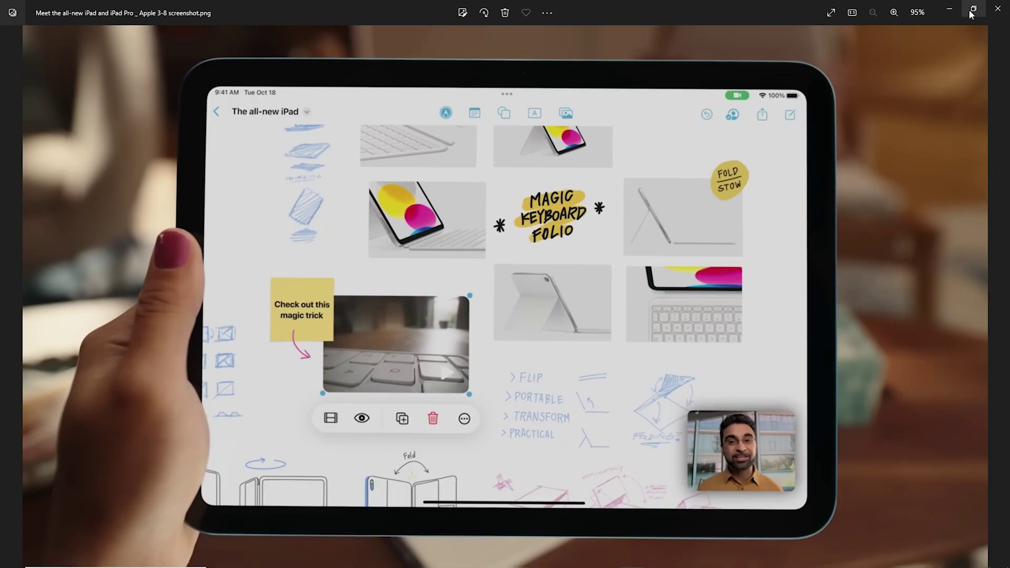
click(999, 9)
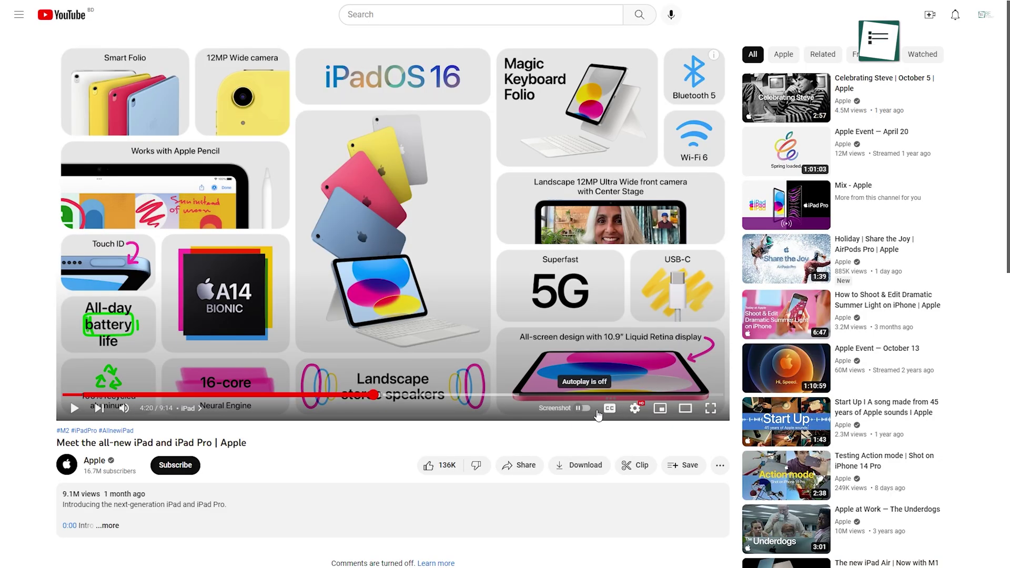
click(540, 411)
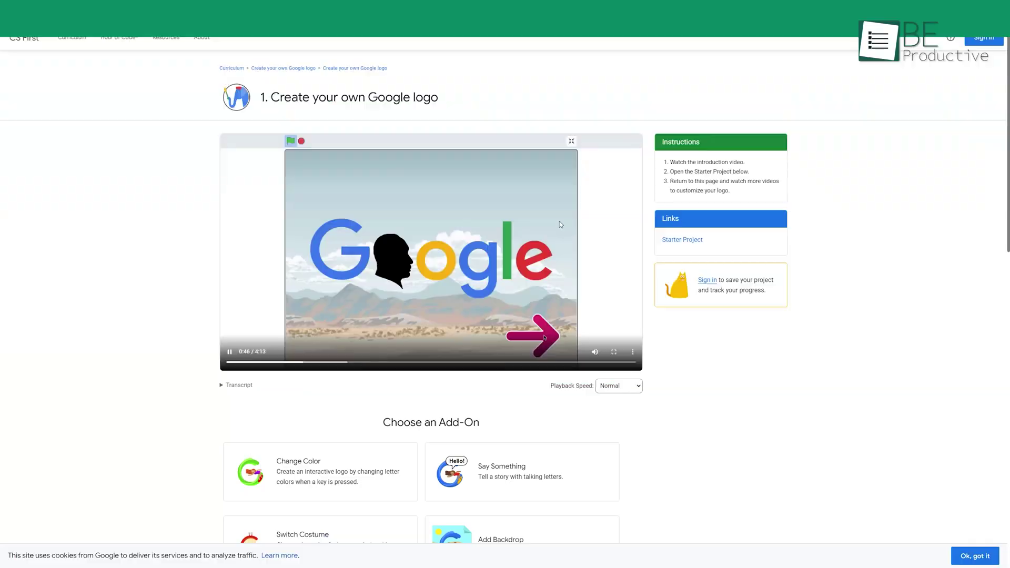
Step: Save the playing Google logo video into the videos folder with Save In
right_click(560, 225)
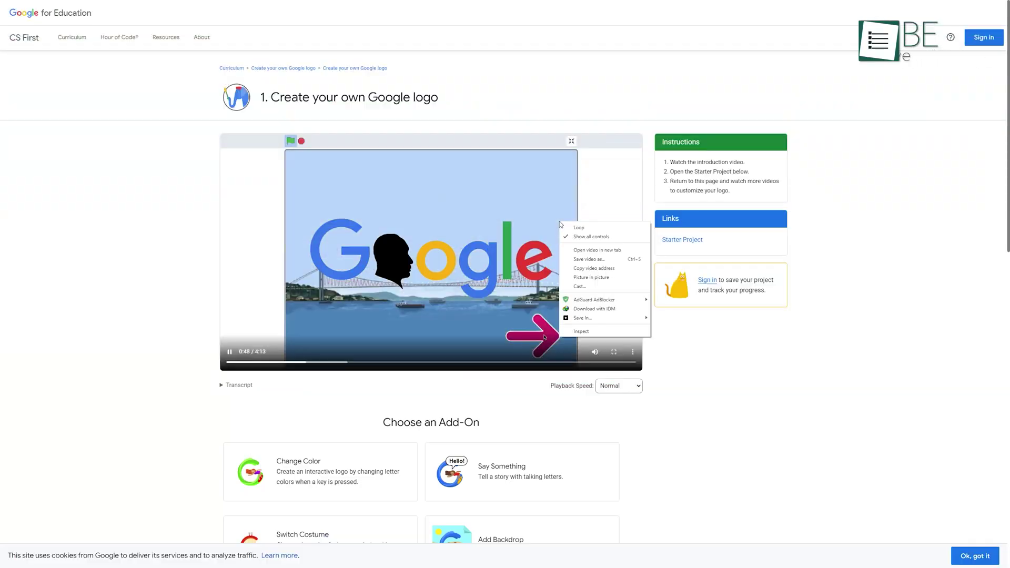
mouse_move(596, 319)
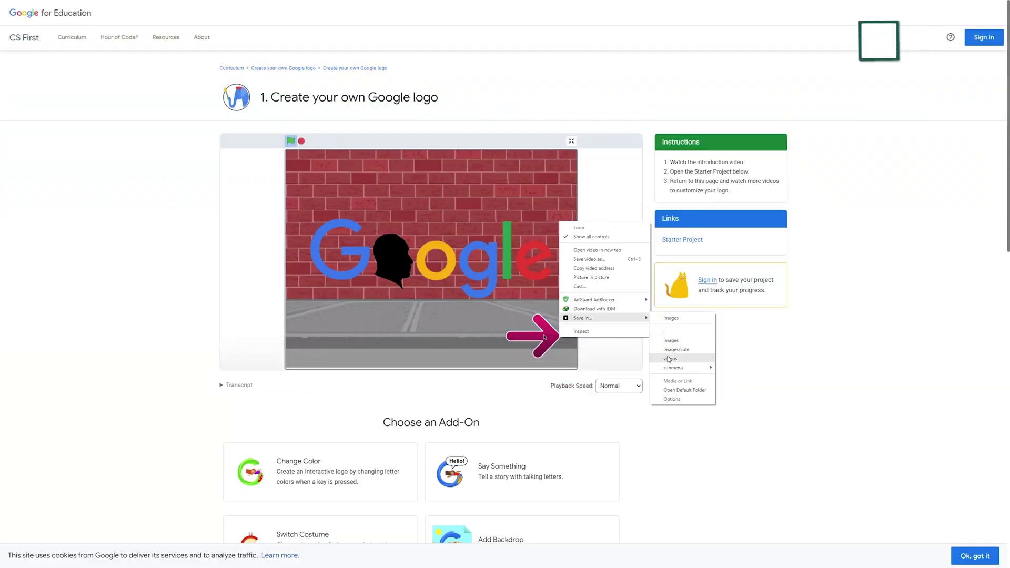
click(669, 359)
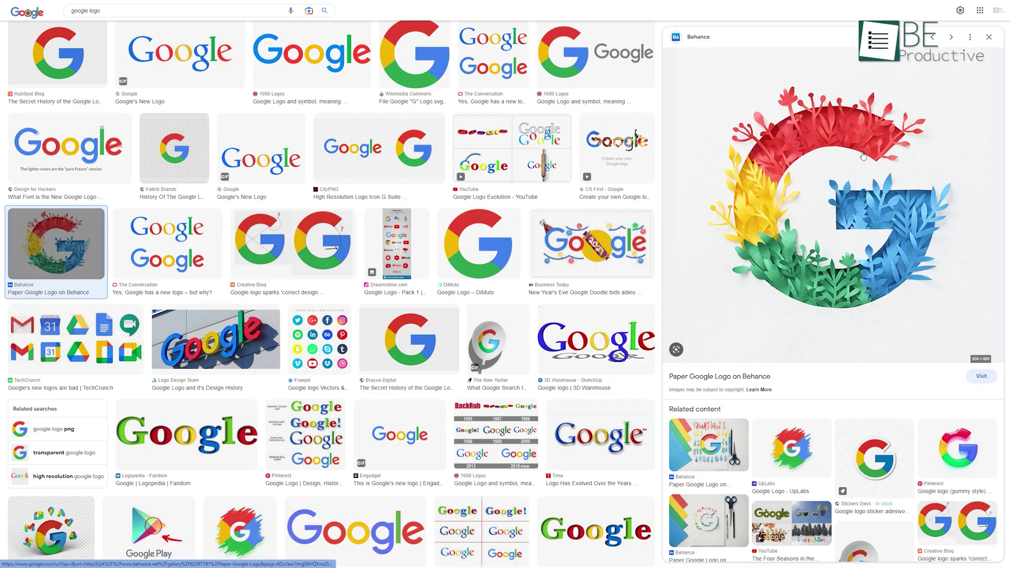
Step: Save the paper Google logo and the Google sign photo into the images folder
right_click(863, 154)
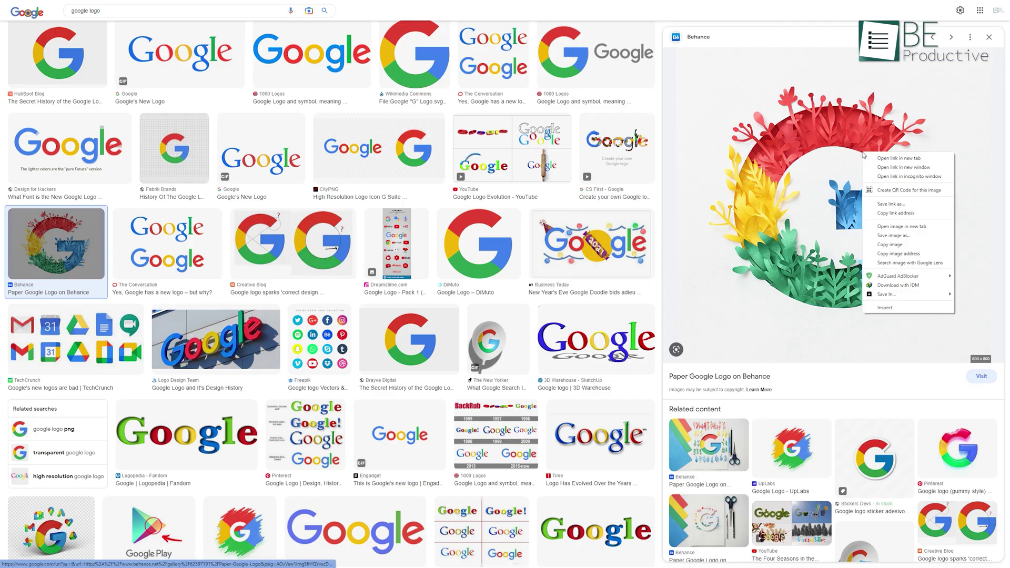
mouse_move(877, 294)
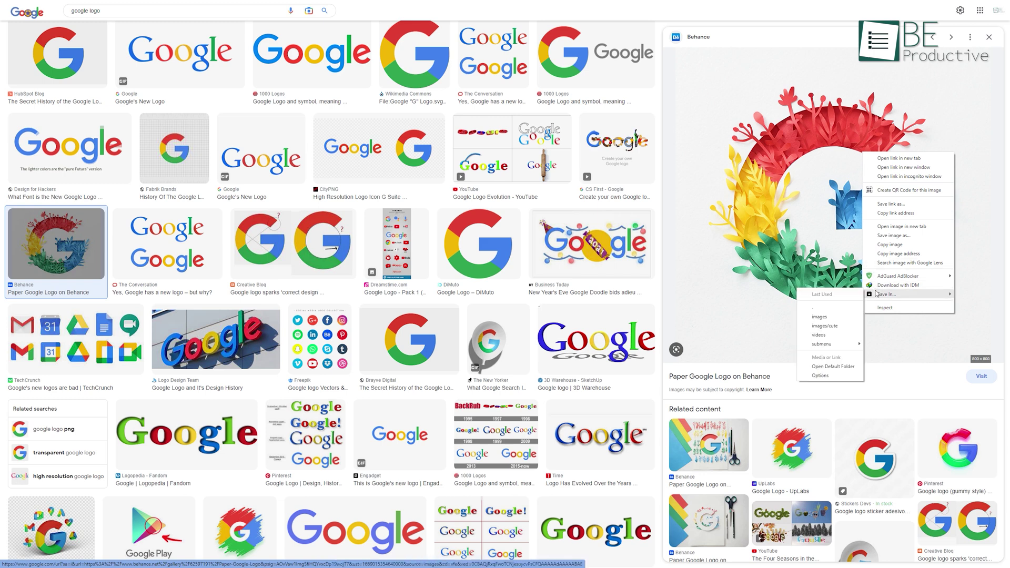
click(834, 318)
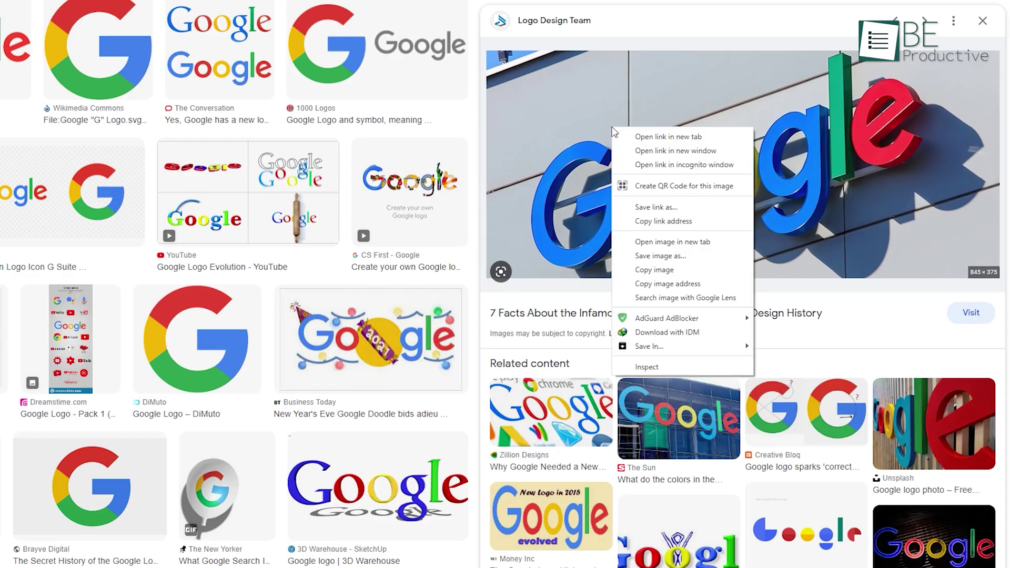
mouse_move(647, 352)
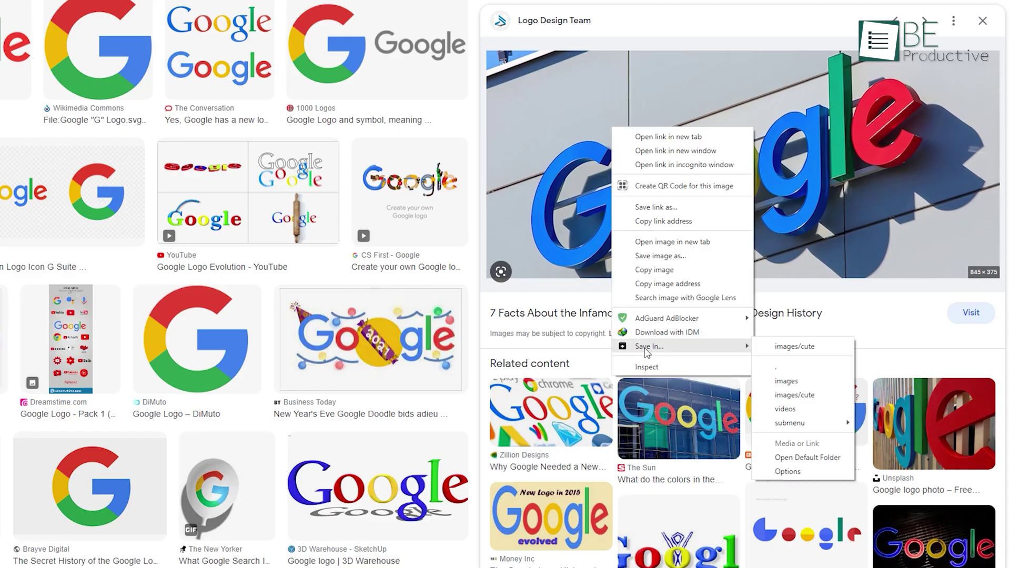
click(826, 383)
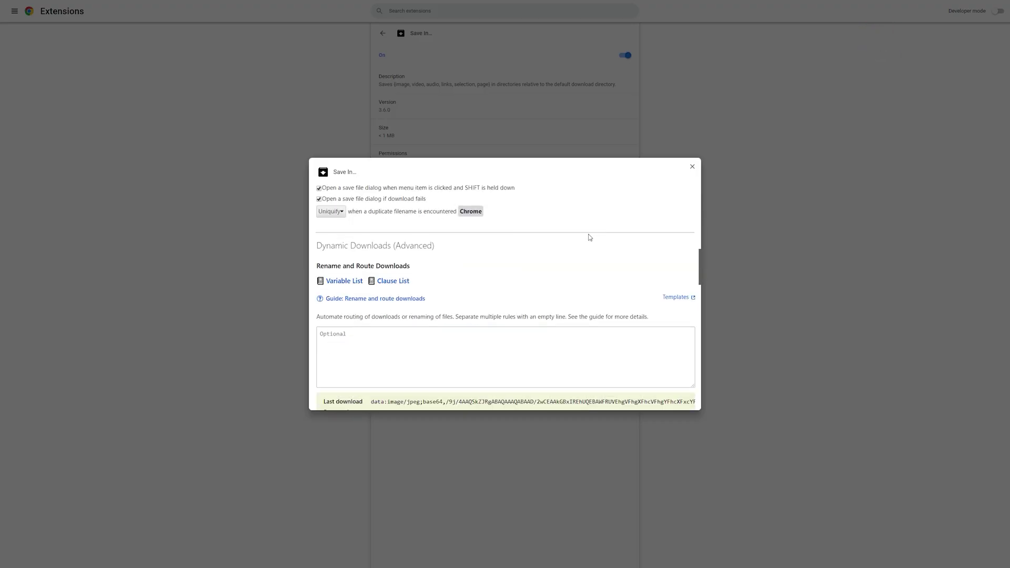
Step: Scroll down and bring up Save In options for a Wikipedia Google logo
scroll(588, 243, down, 4)
scroll(588, 243, down, 5)
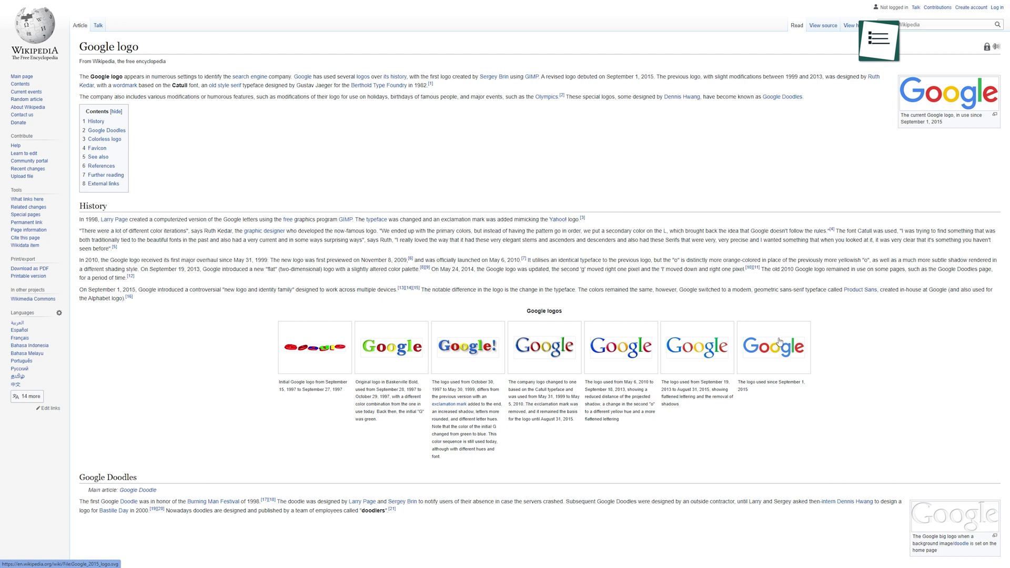
right_click(779, 340)
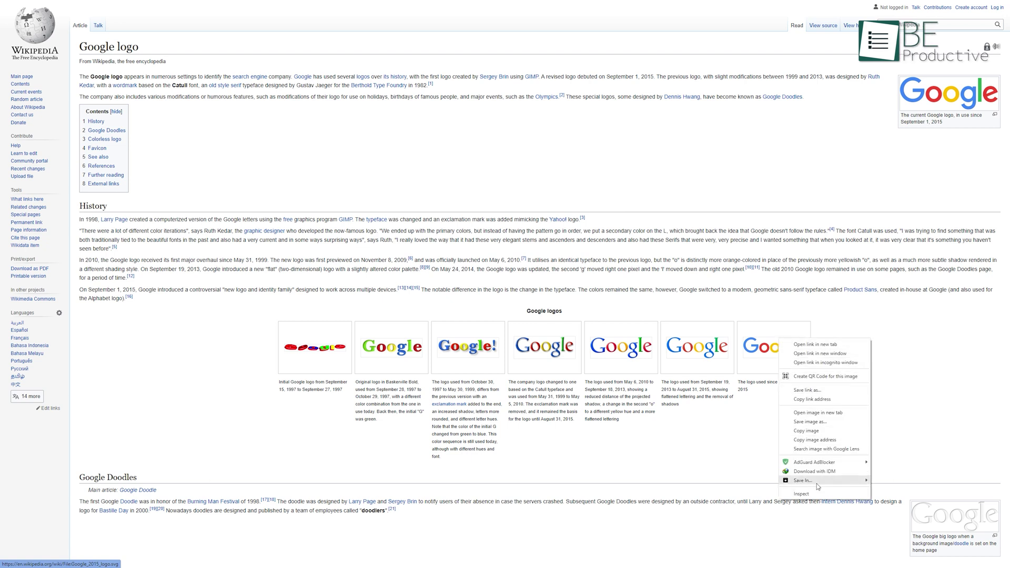
mouse_move(817, 484)
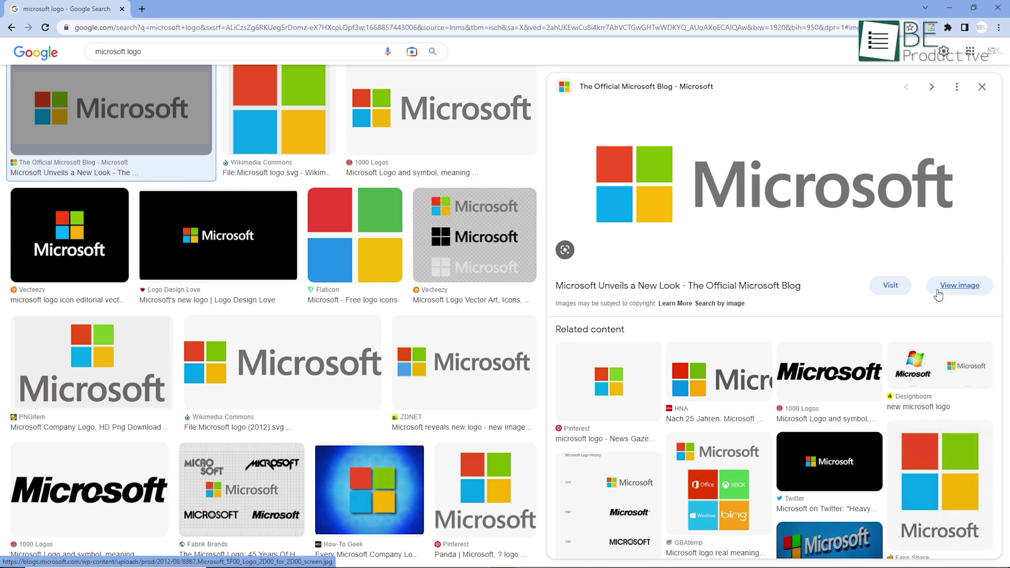
Step: Open the Microsoft blog and Flaticon logos on their own and start saving the logo image
click(954, 292)
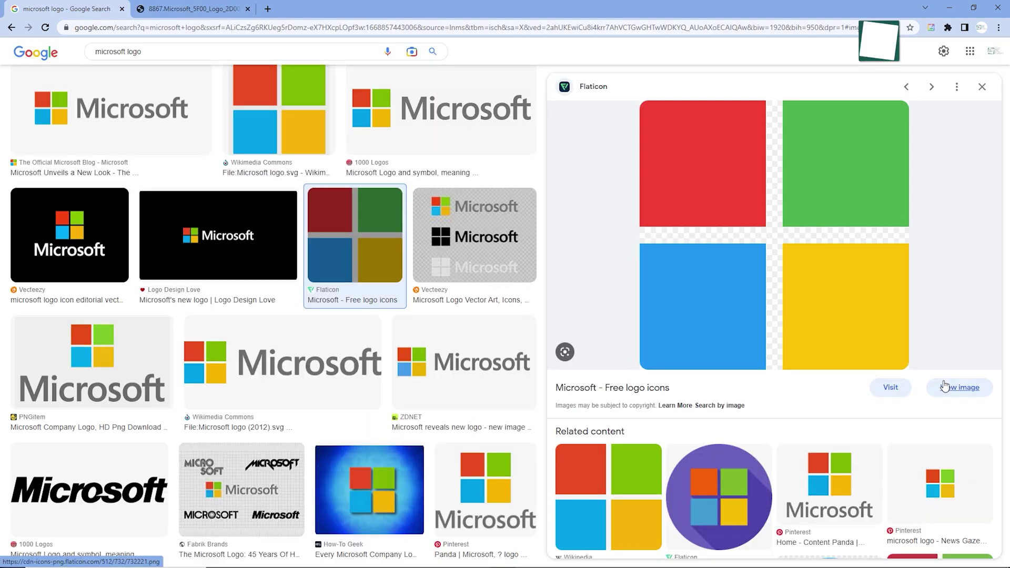
click(948, 389)
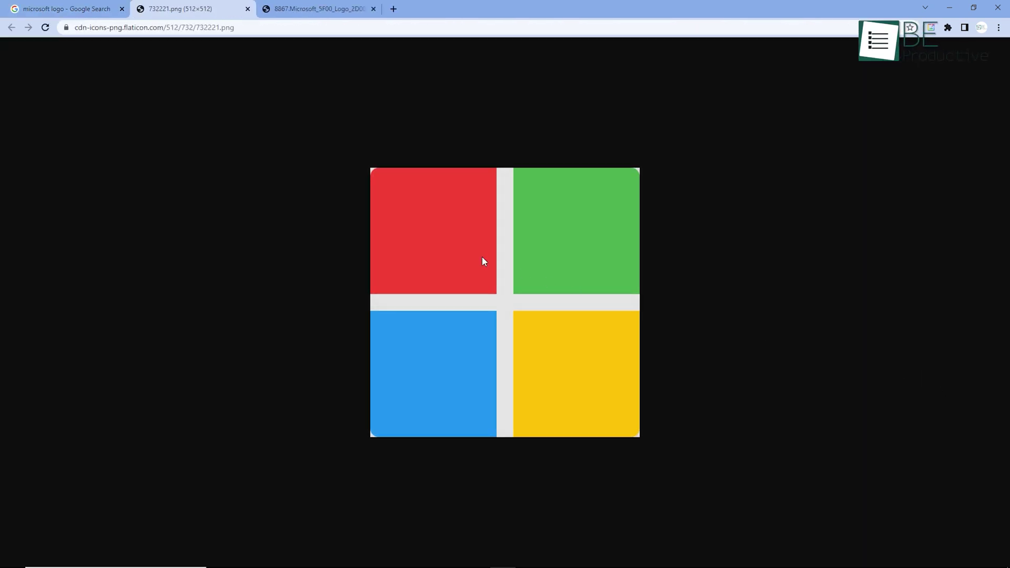
right_click(474, 232)
click(555, 257)
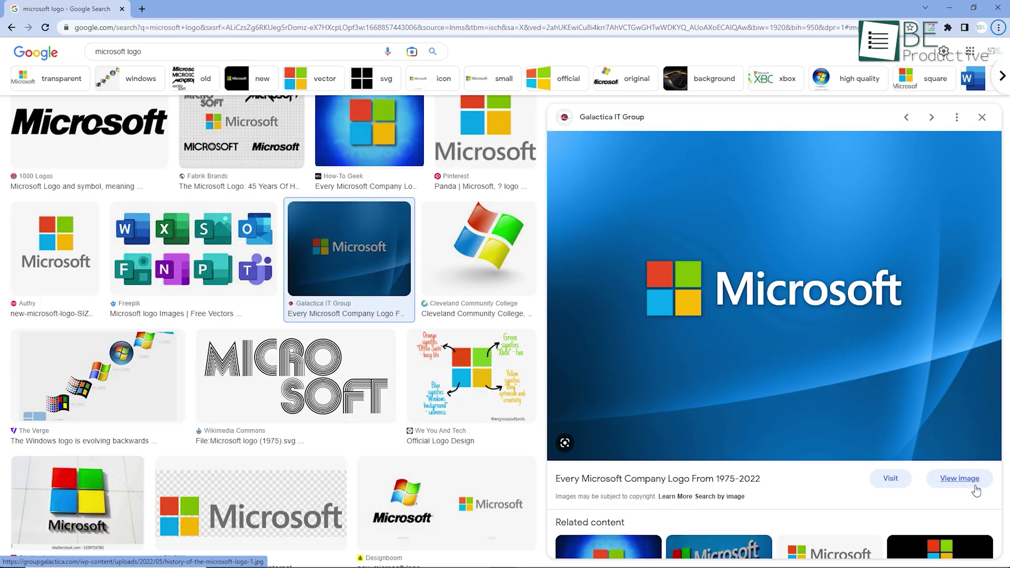
Step: Open the blue Microsoft wallpaper image full size and check its image options
click(960, 478)
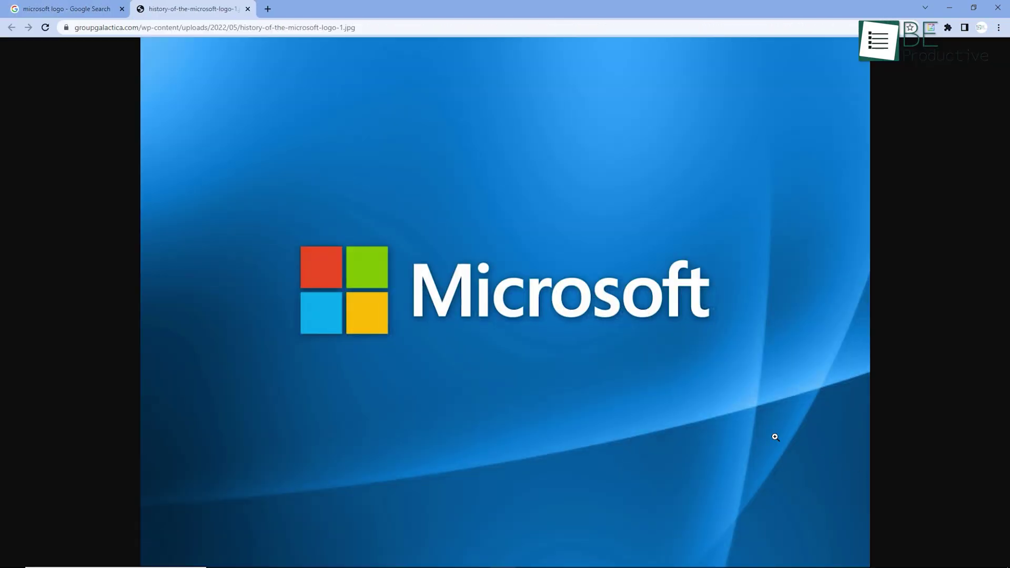
right_click(575, 226)
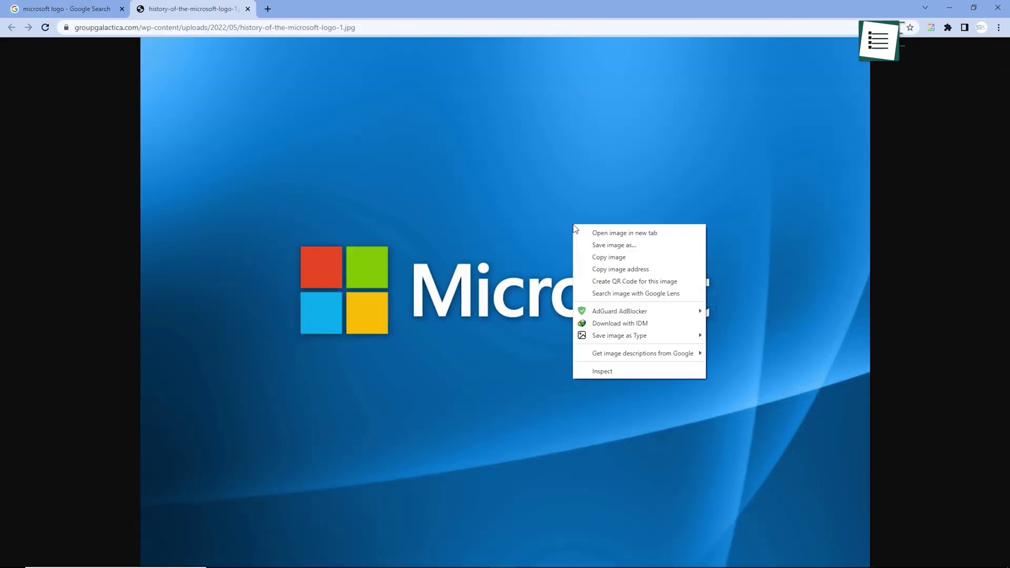
click(474, 236)
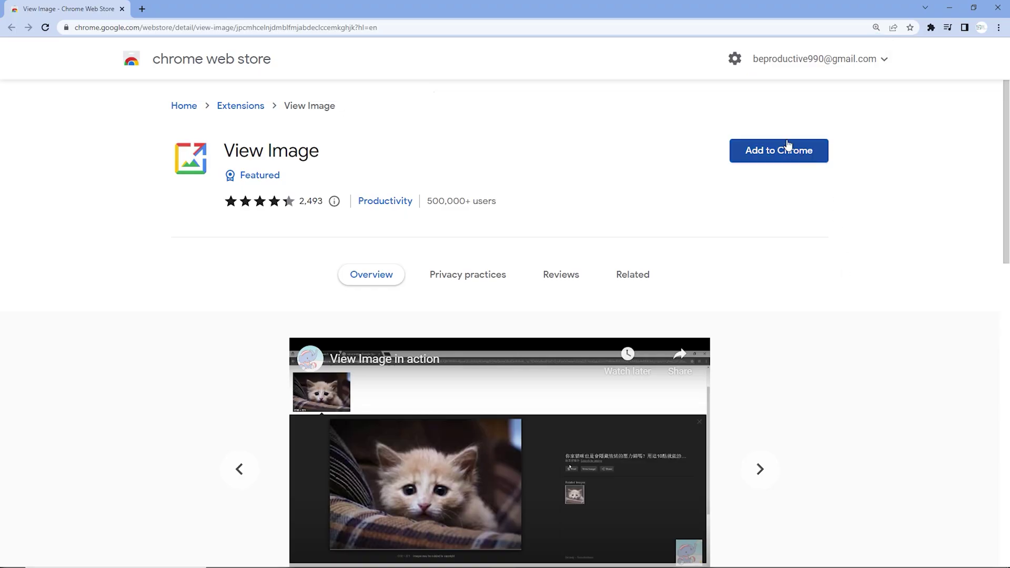
Step: Add the View Image extension, preview two apple logo results, and open its settings
click(780, 152)
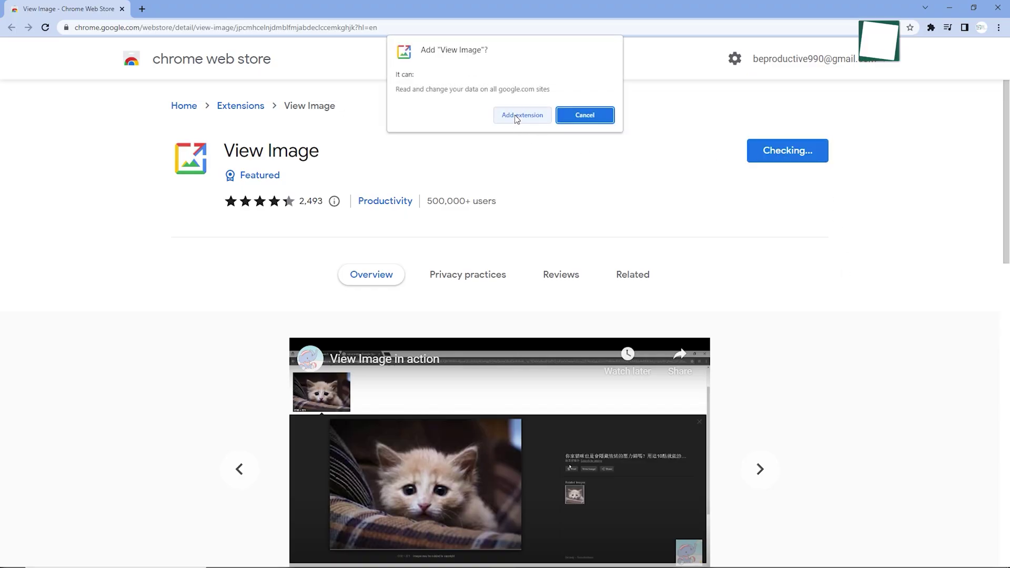
click(517, 117)
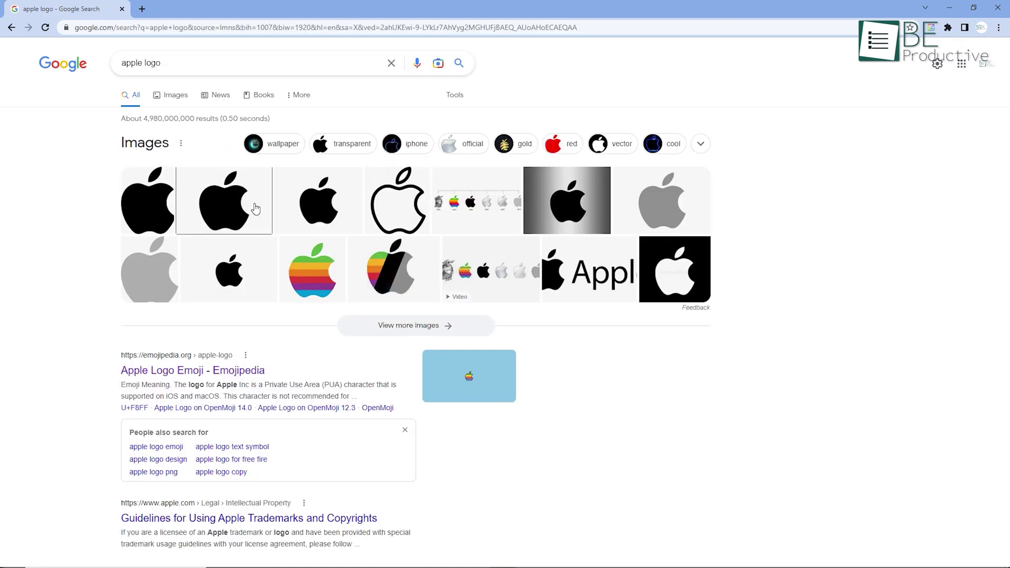
click(255, 209)
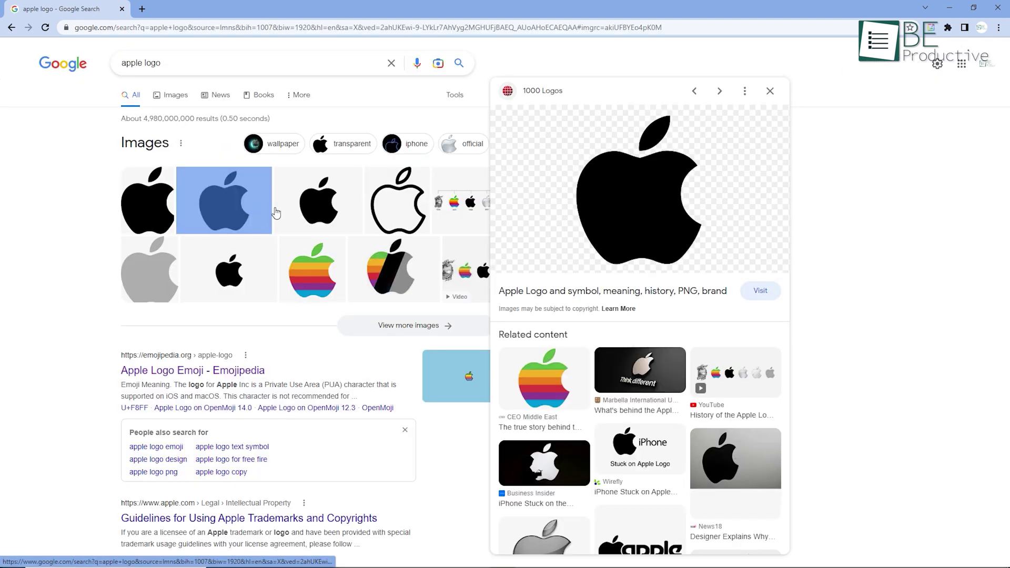
click(327, 215)
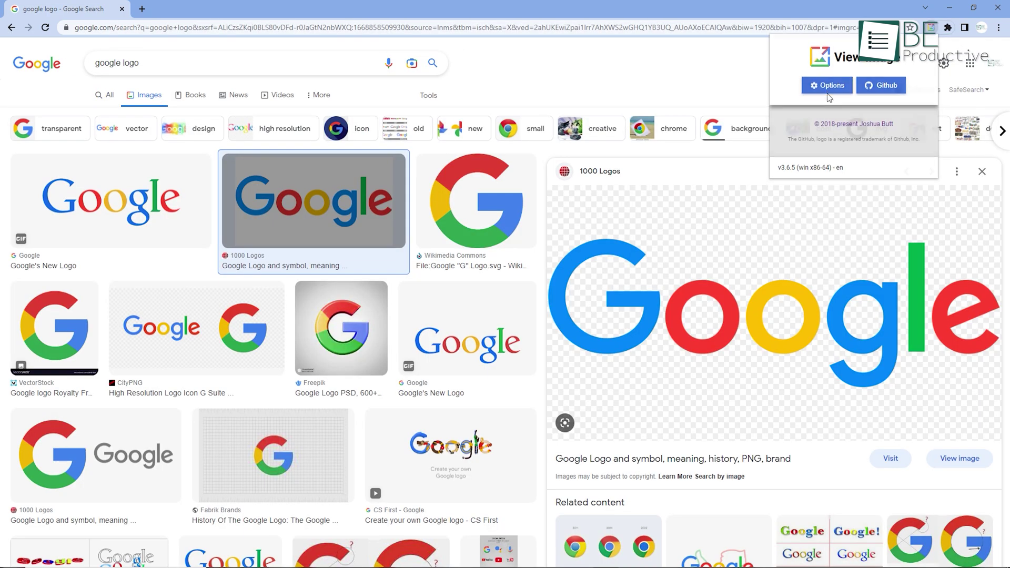
click(828, 92)
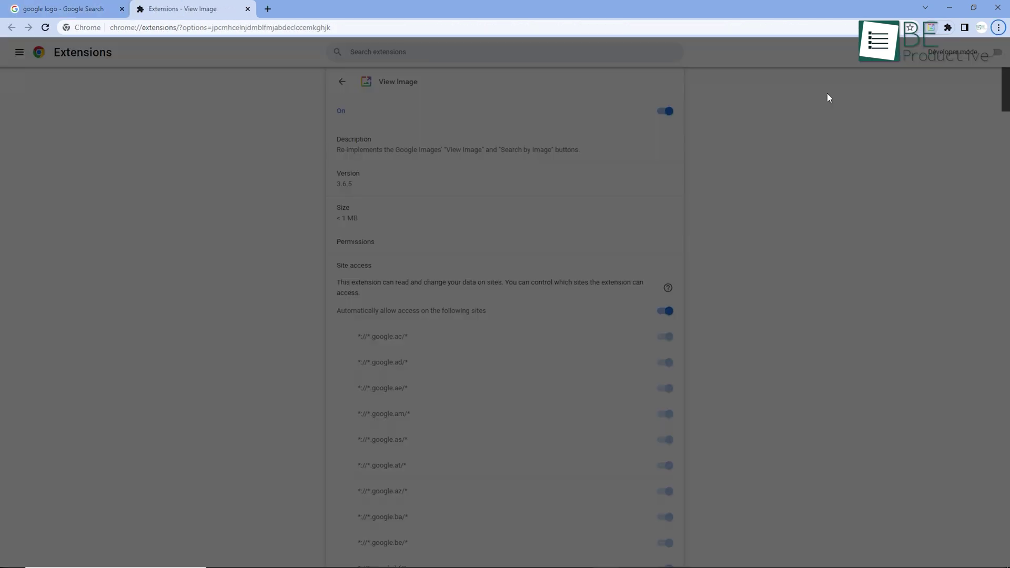